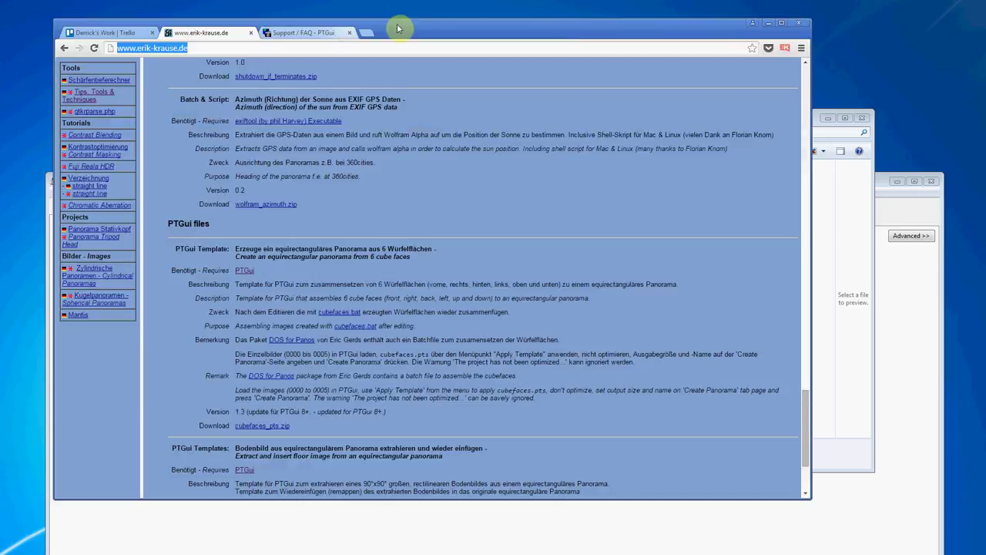
Scroll the Chrome page down to the extract_insert_floor_pts.zip template entry and its download
left_click_drag(397, 27, 387, 30)
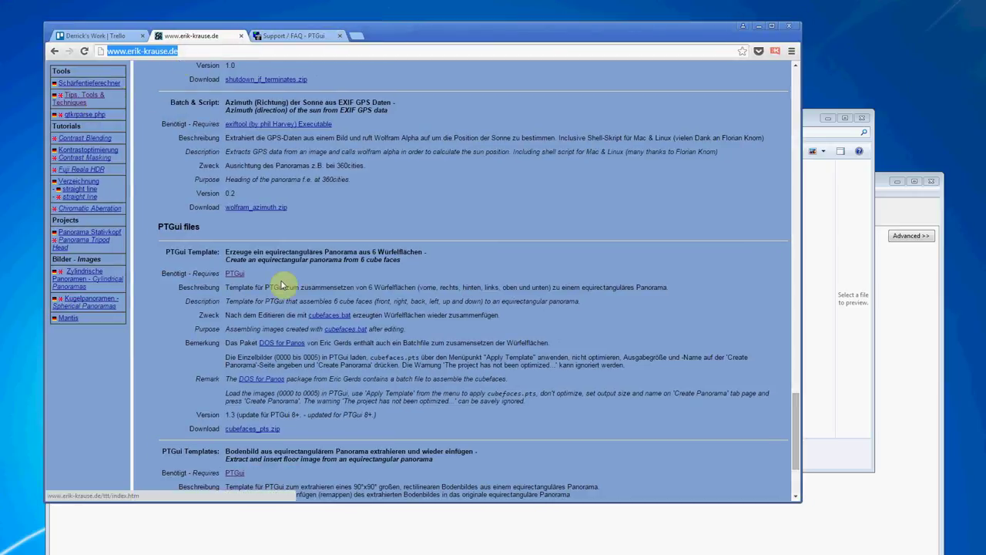
left_click(798, 438)
left_click_drag(798, 438, 798, 462)
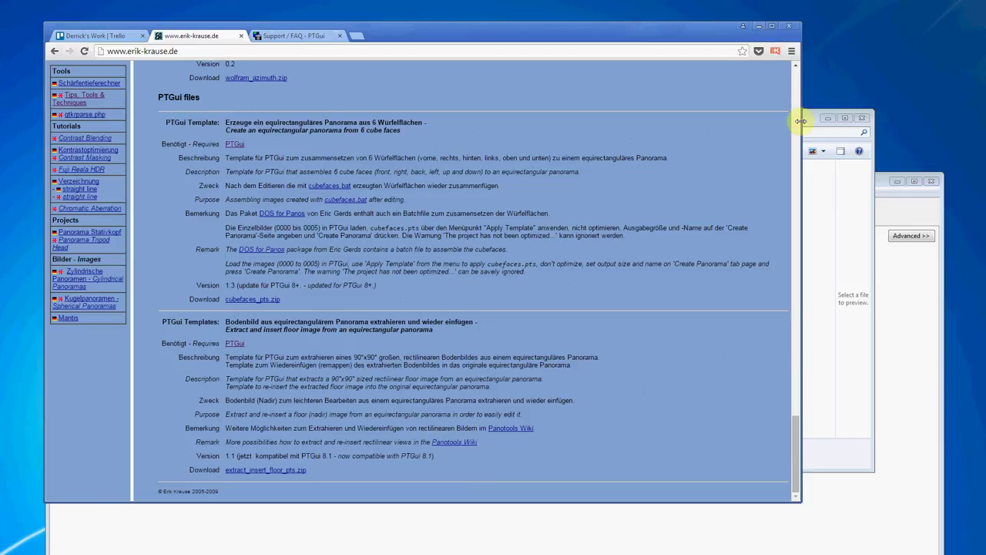
Open the desktop's extract_insert_floor_pts (1) folder and select extract_floor.pts and insert_floor.pts
left_click(758, 27)
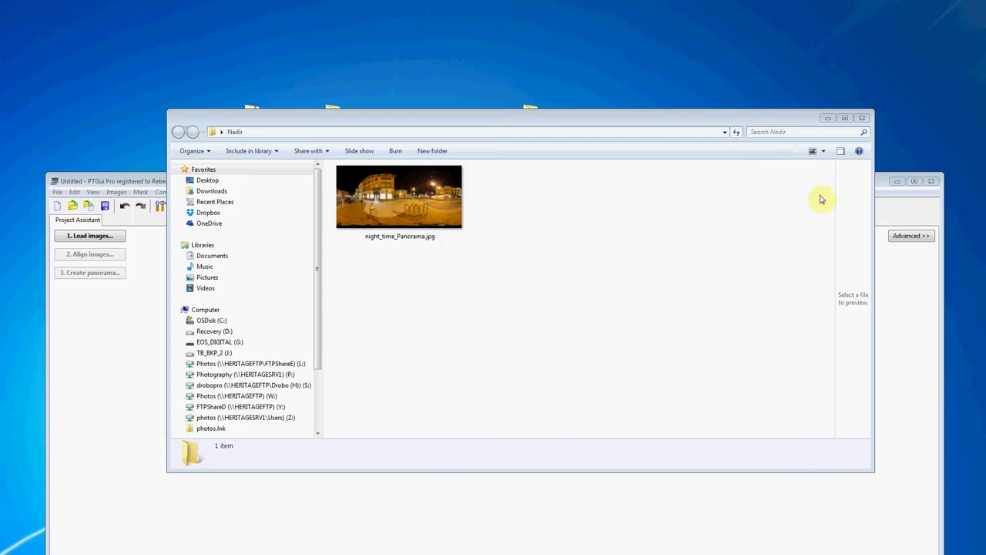
left_click_drag(348, 128, 333, 190)
double_click(335, 118)
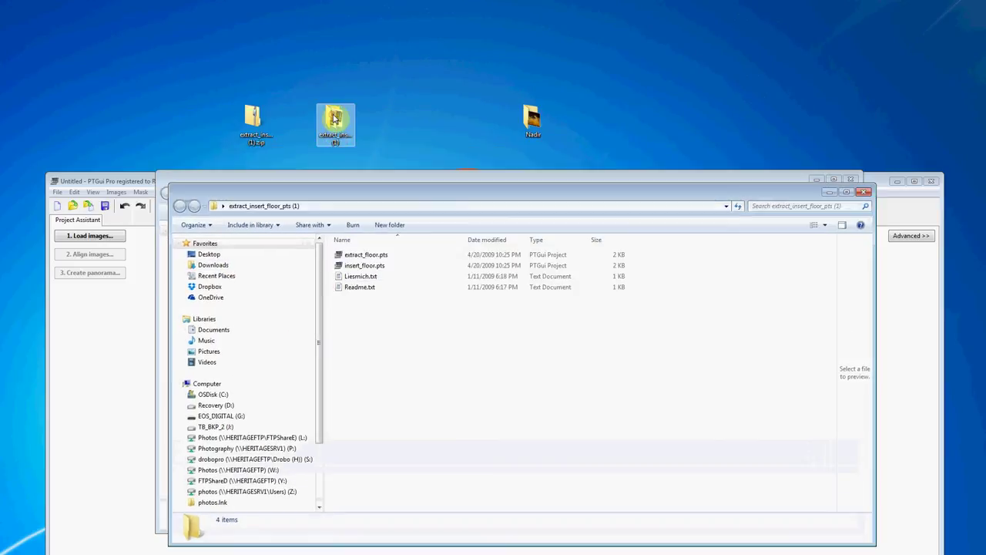
left_click(365, 256)
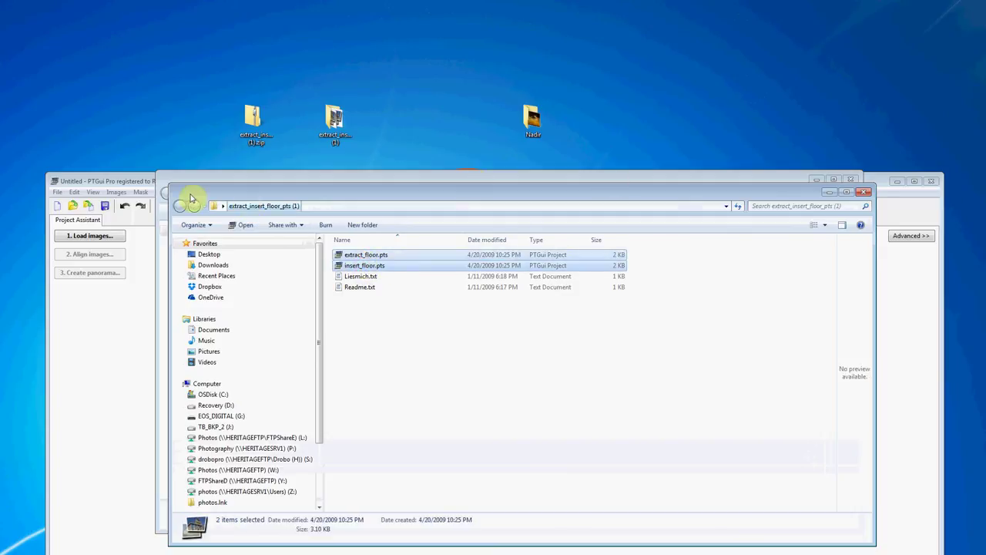
Check PTGui's default templates folder in Tools > Options > Folders & Files, then close it unchanged
left_click(162, 189)
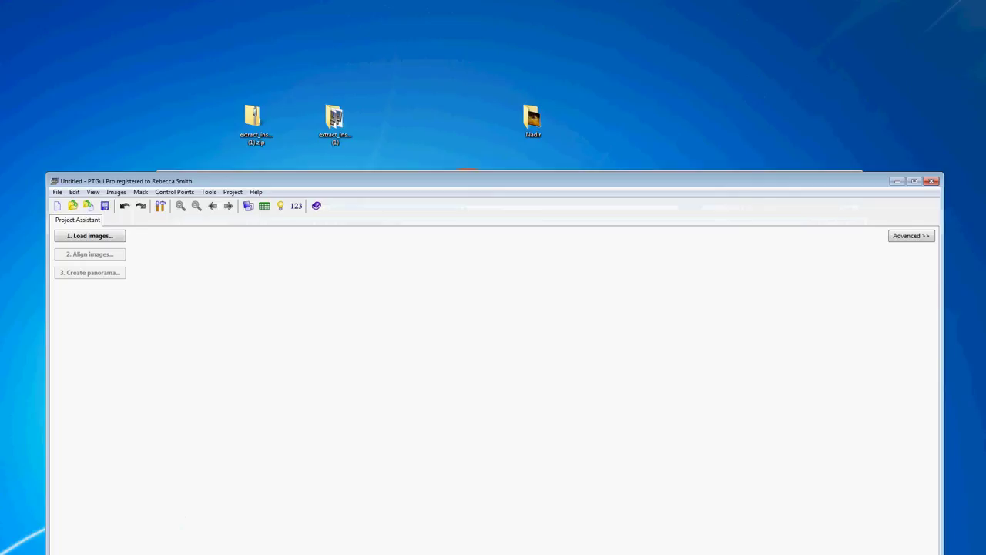
left_click(285, 179)
left_click_drag(285, 179, 288, 34)
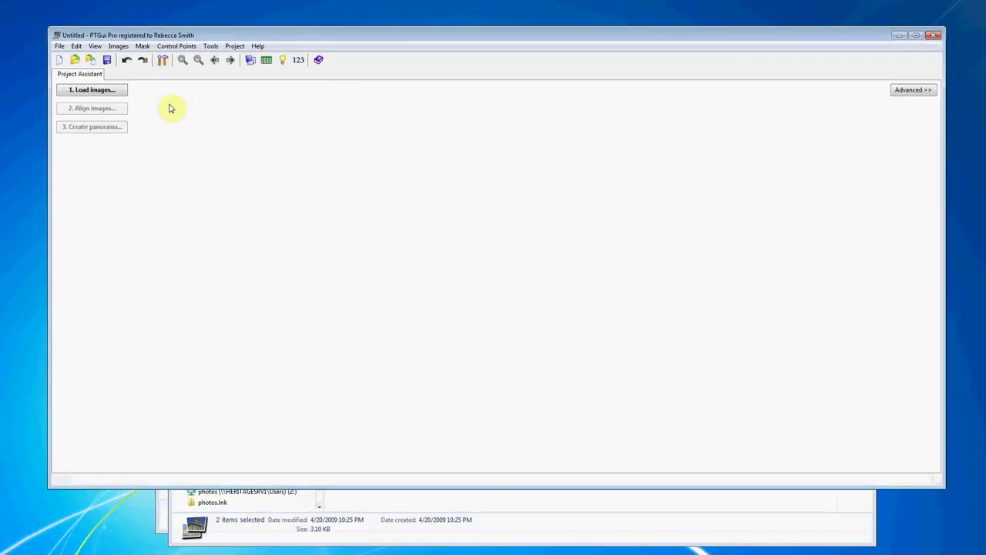
left_click(208, 47)
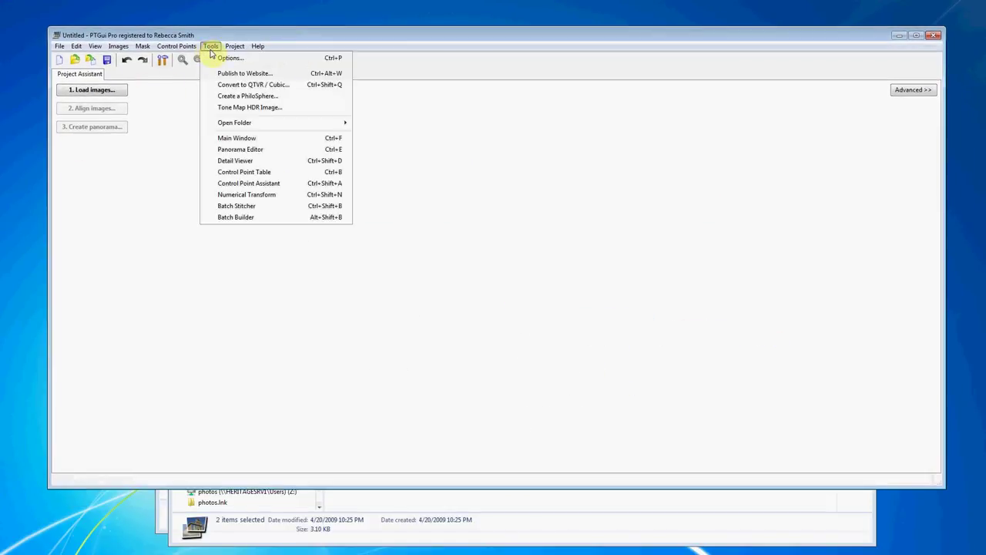
left_click(228, 59)
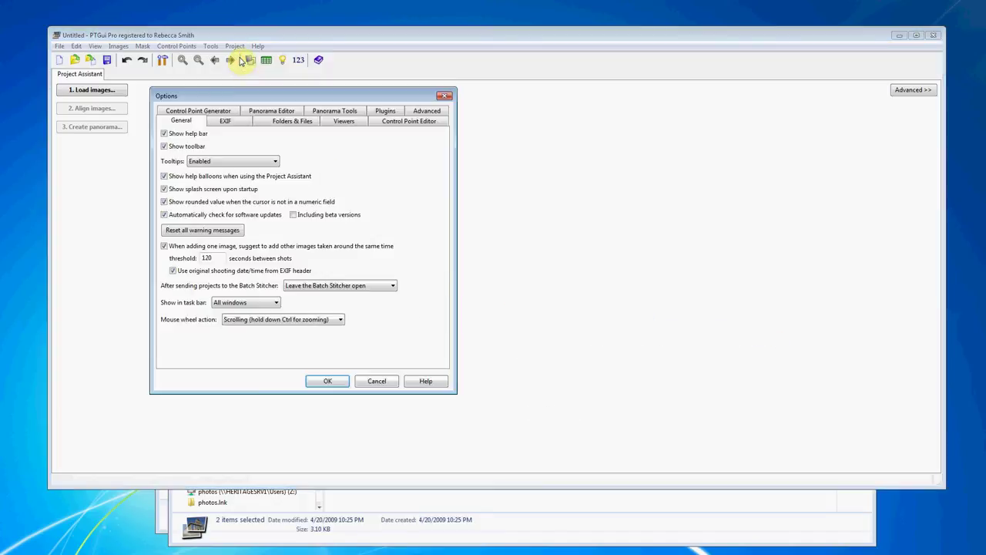
left_click(282, 124)
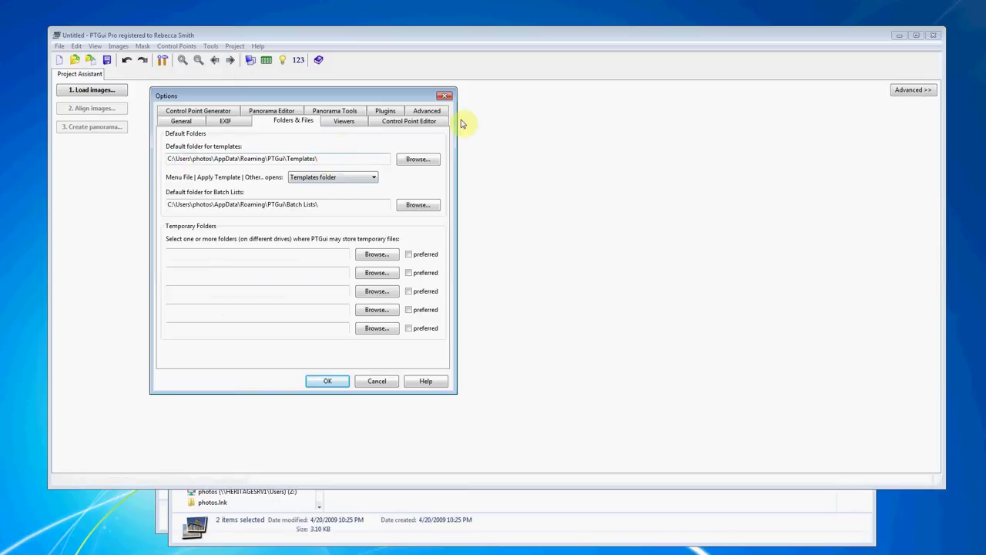
left_click(444, 95)
Browse the C: drive in Explorer and open its Users folder
left_click_drag(486, 34, 479, 29)
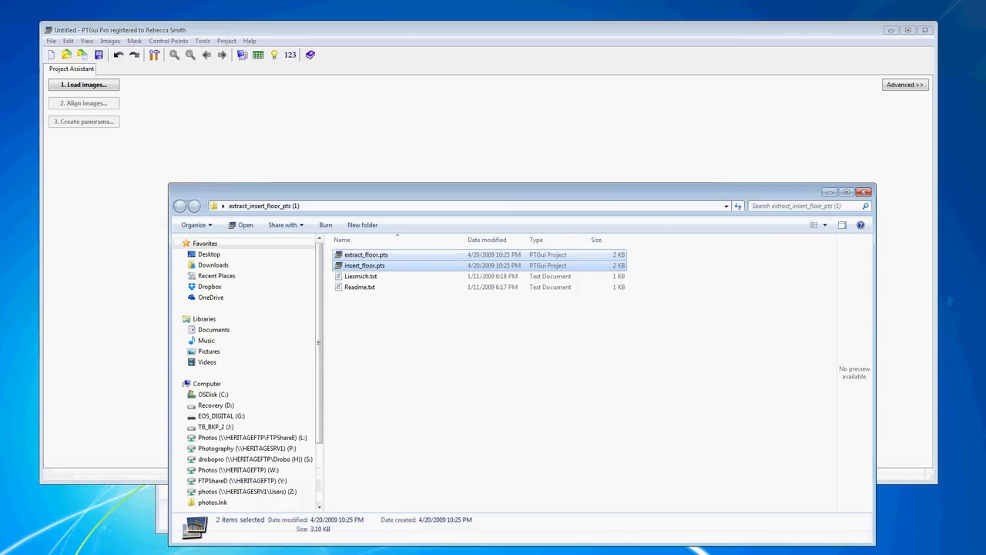
left_click(447, 195)
left_click_drag(446, 195, 449, 122)
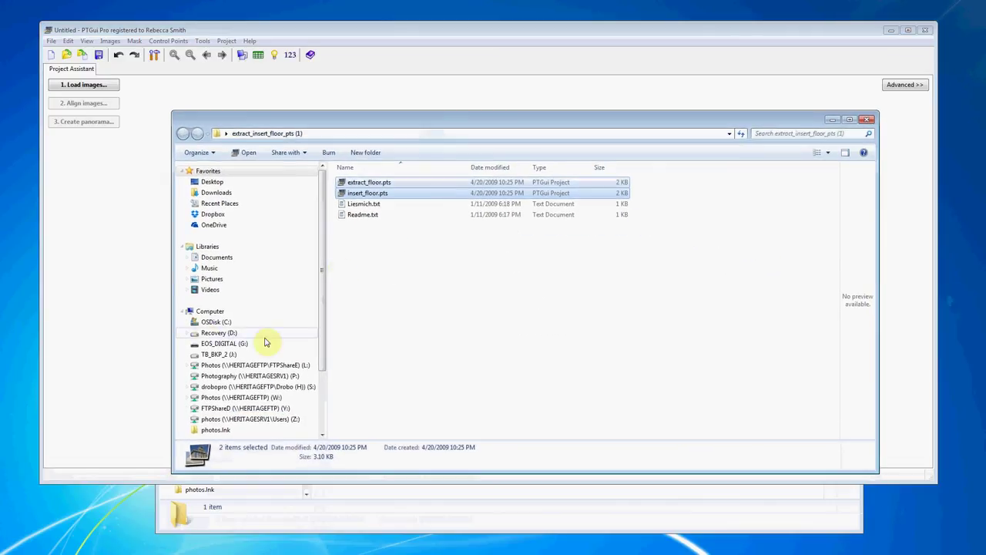
left_click(201, 321)
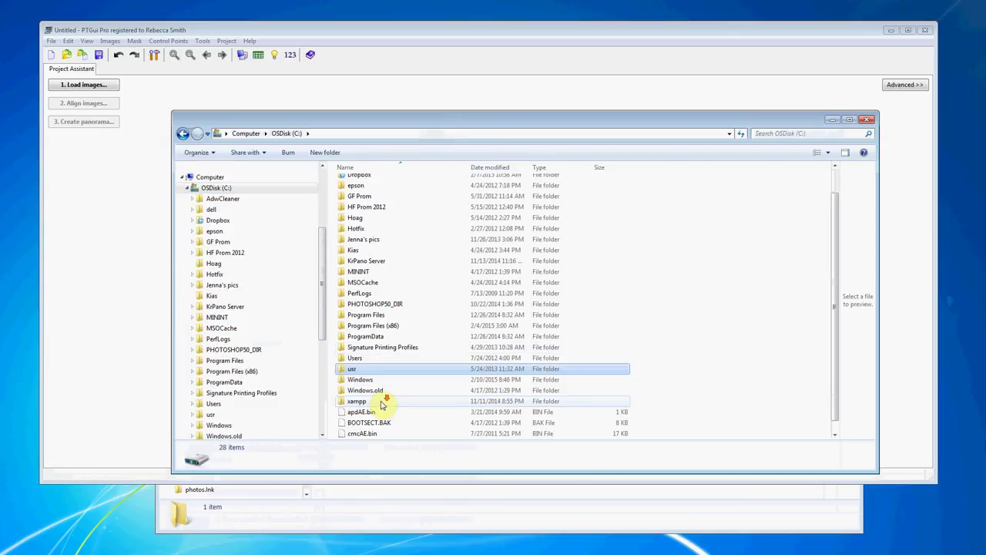
scroll(379, 403, "down", 1)
left_click(363, 349)
double_click(363, 349)
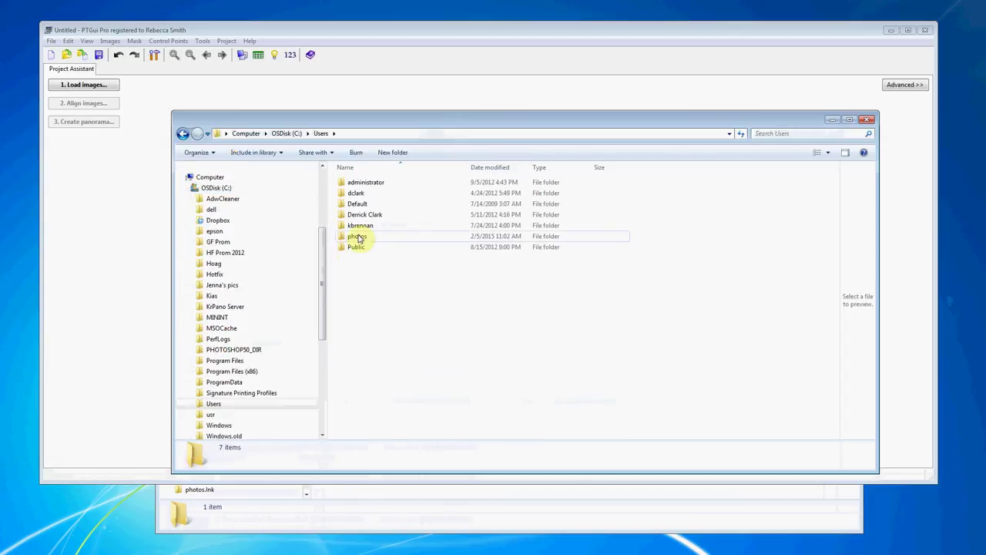
Go through the user folder > AppData > Roaming > PTGui > Templates to confirm both floor .pts files
double_click(369, 236)
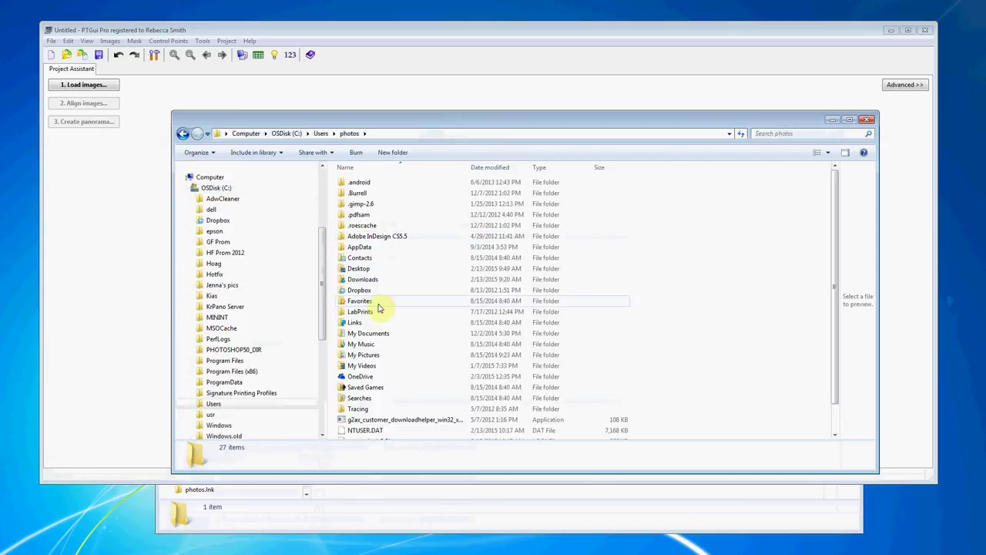
double_click(360, 247)
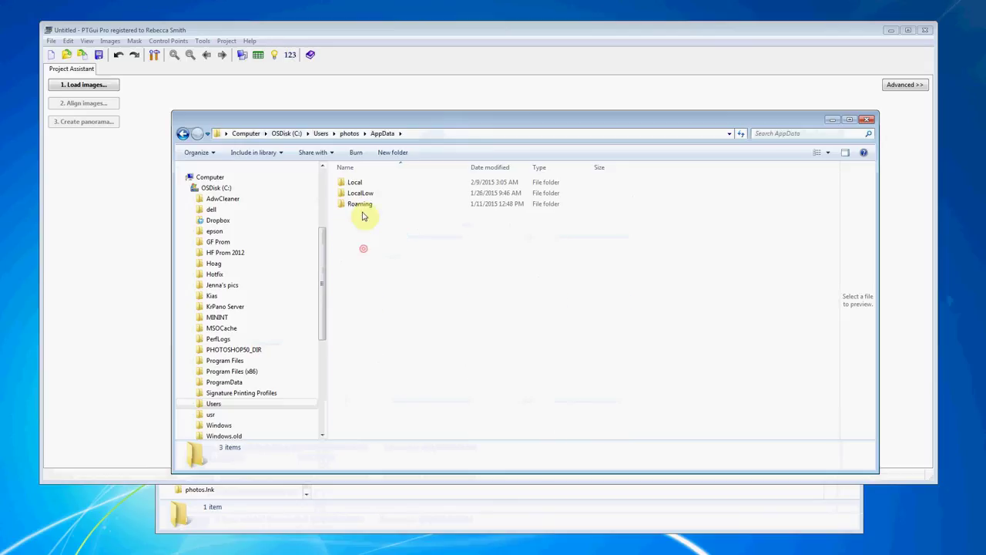
double_click(362, 203)
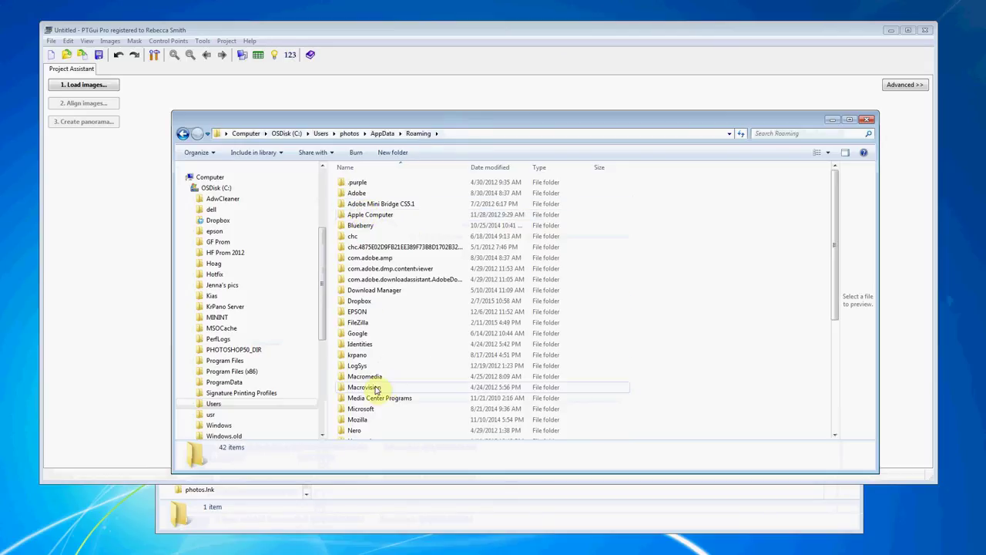
scroll(378, 379, "down", 1)
scroll(378, 377, "down", 1)
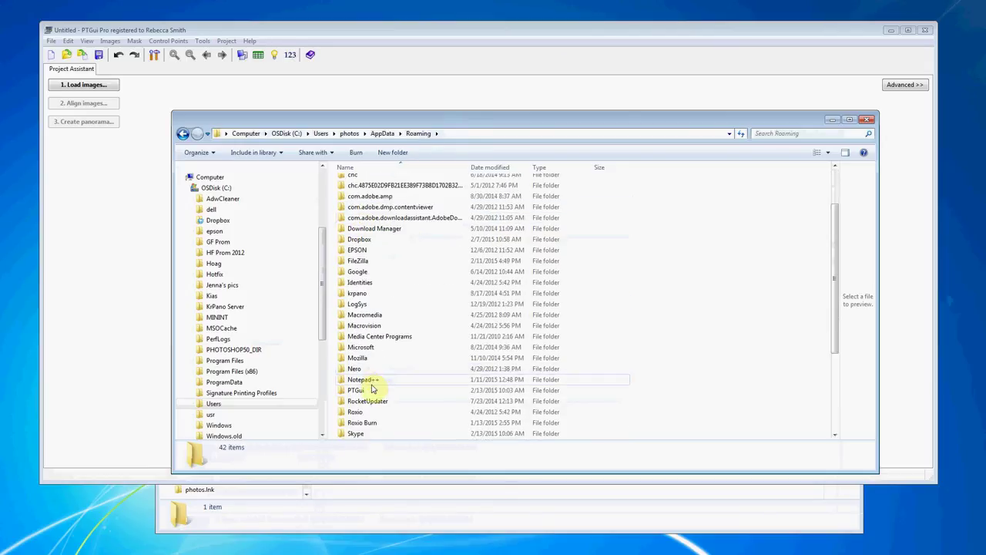
double_click(374, 390)
double_click(362, 193)
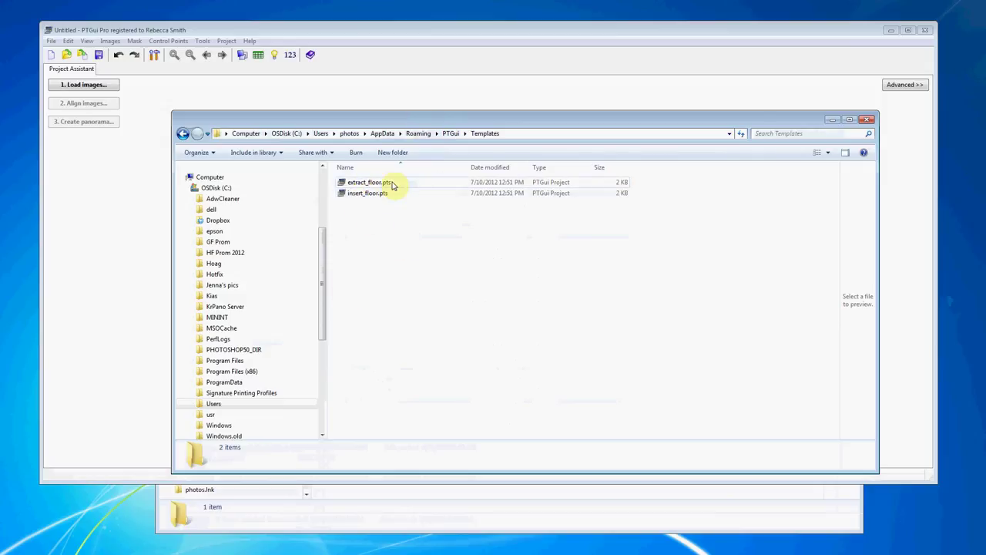
left_click_drag(443, 123, 380, 113)
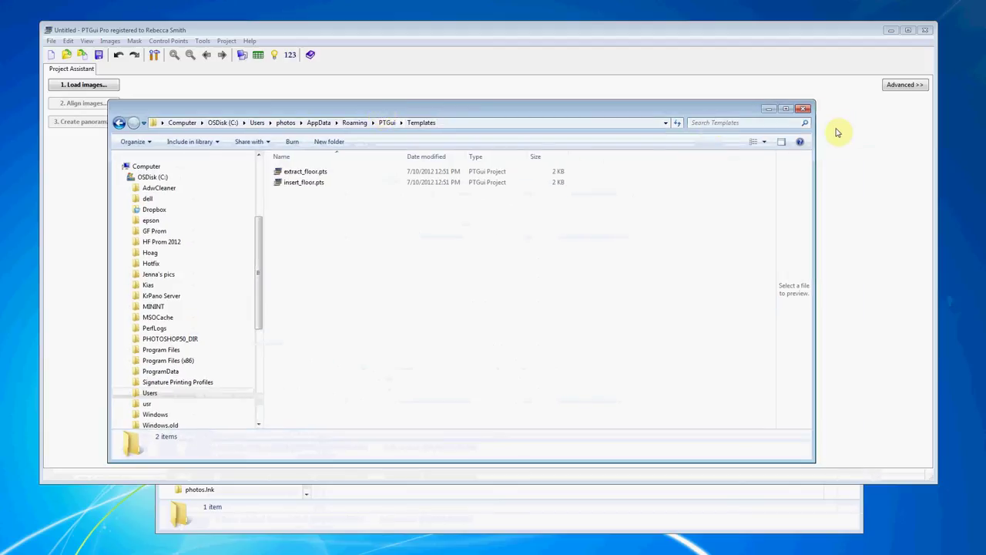
Load night_time_Panorama.jpg from the Nadir folder into the PTGui project
left_click(804, 111)
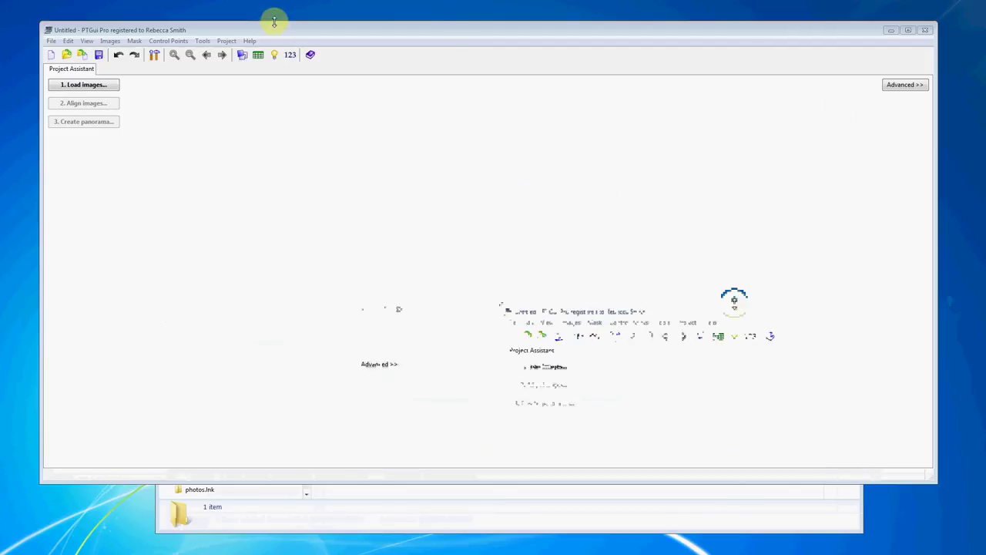
left_click_drag(275, 23, 282, 42)
left_click(417, 517)
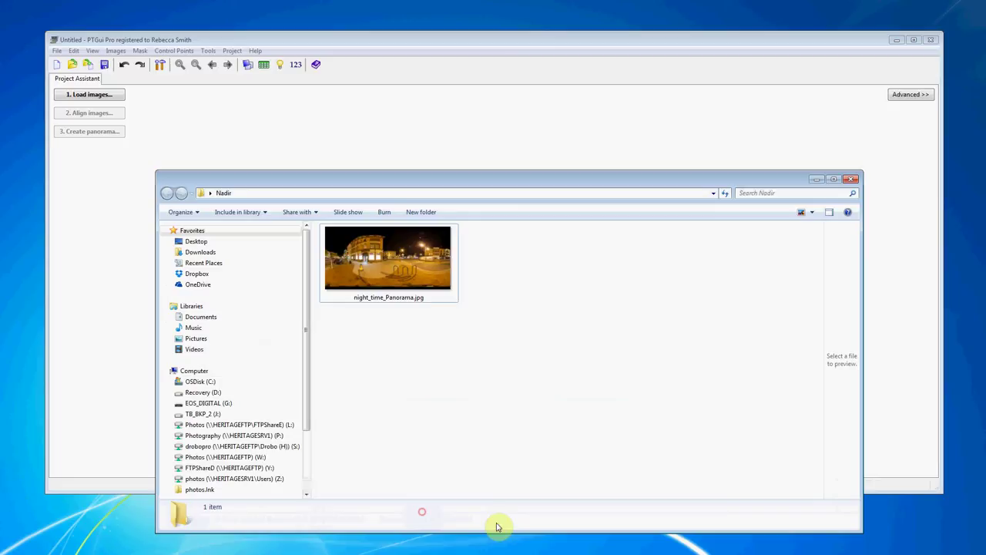
left_click_drag(360, 167, 323, 131)
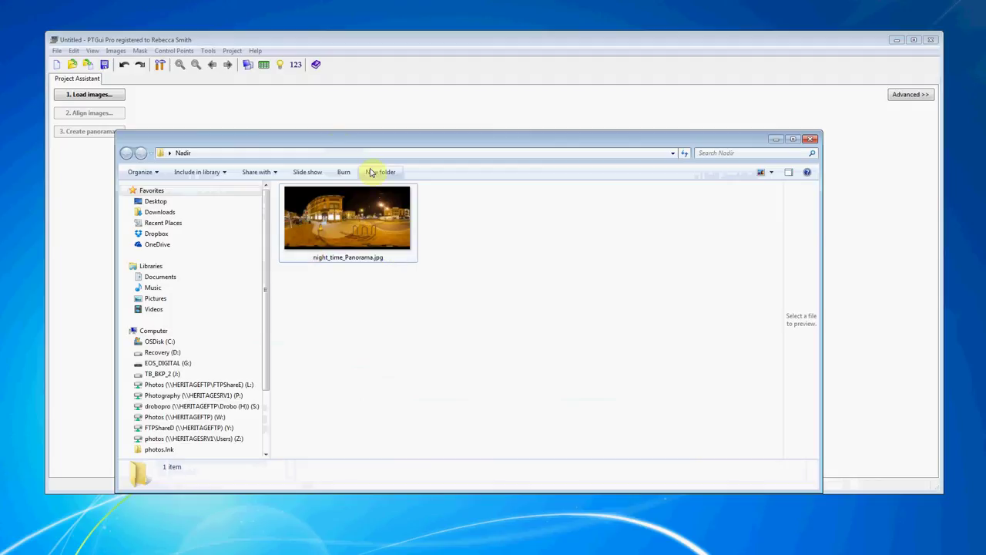
left_click_drag(336, 144, 351, 205)
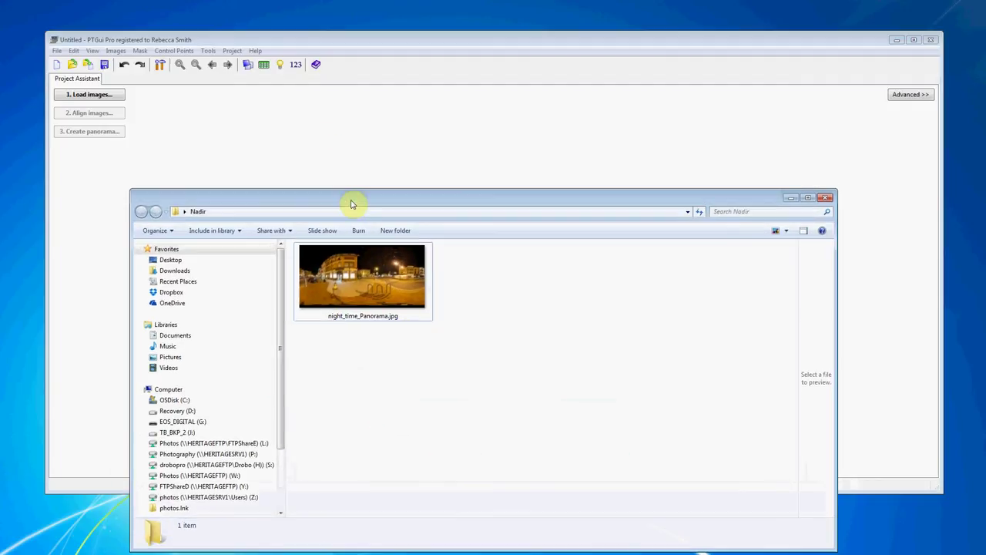
double_click(381, 284)
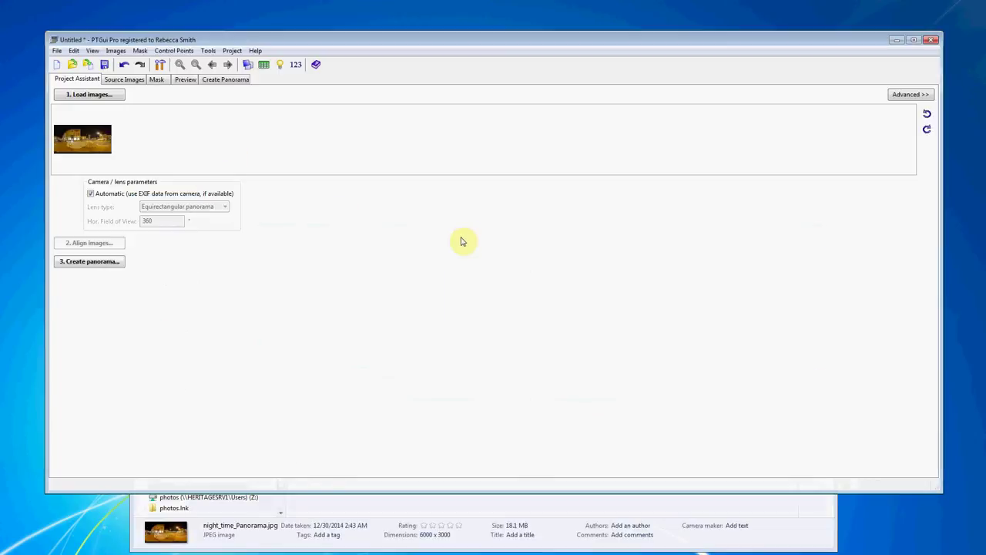
left_click_drag(260, 39, 248, 32)
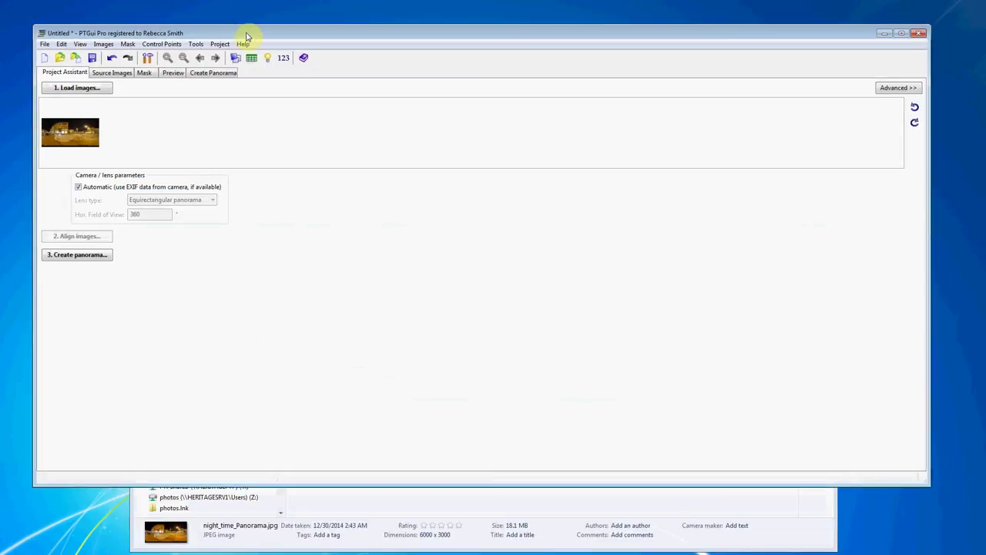
Apply the extract_floor template to the panorama project via File > Apply Template
left_click(44, 45)
mouse_move(76, 90)
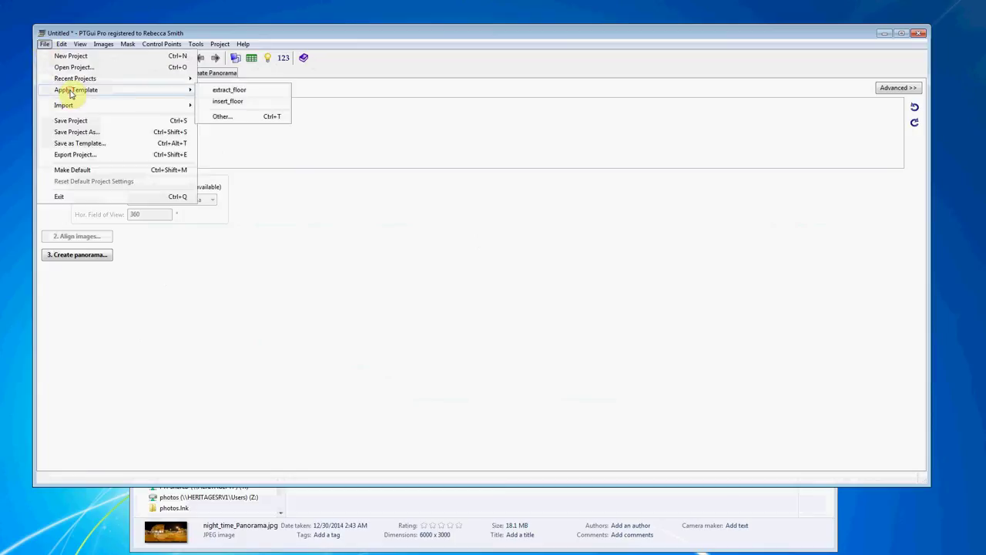
left_click(245, 90)
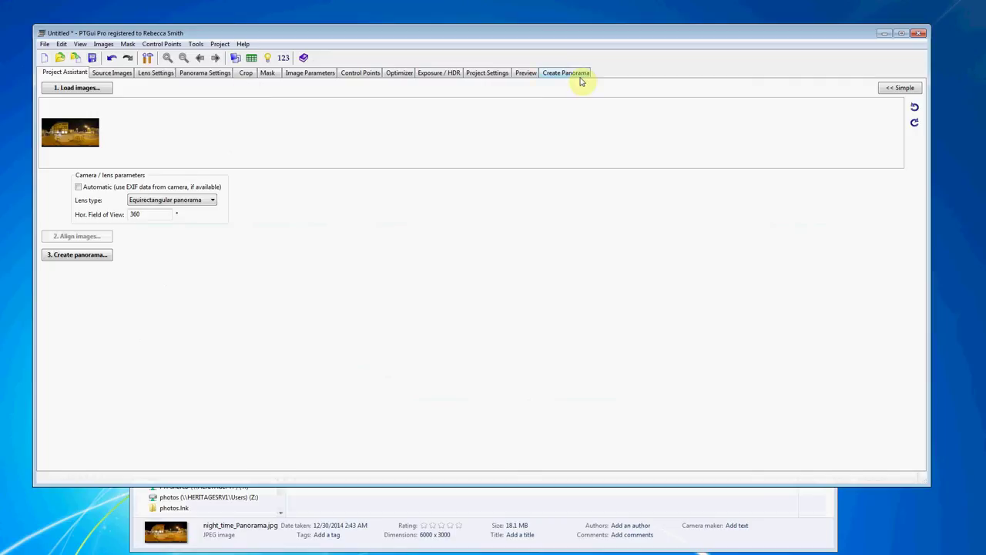
Stitch the extracted floor view out to night_time_Panorama Panorama0000.tif
left_click(902, 89)
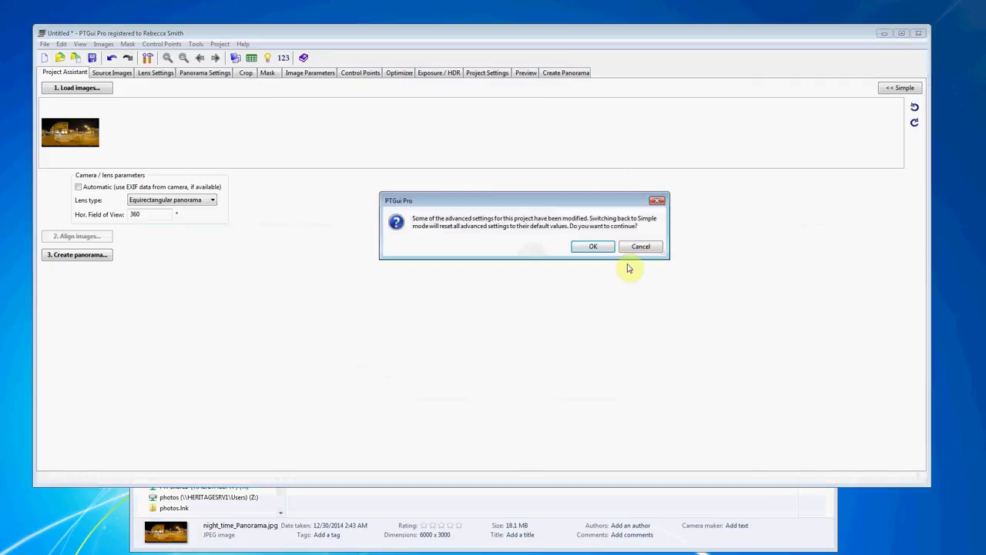
left_click(592, 248)
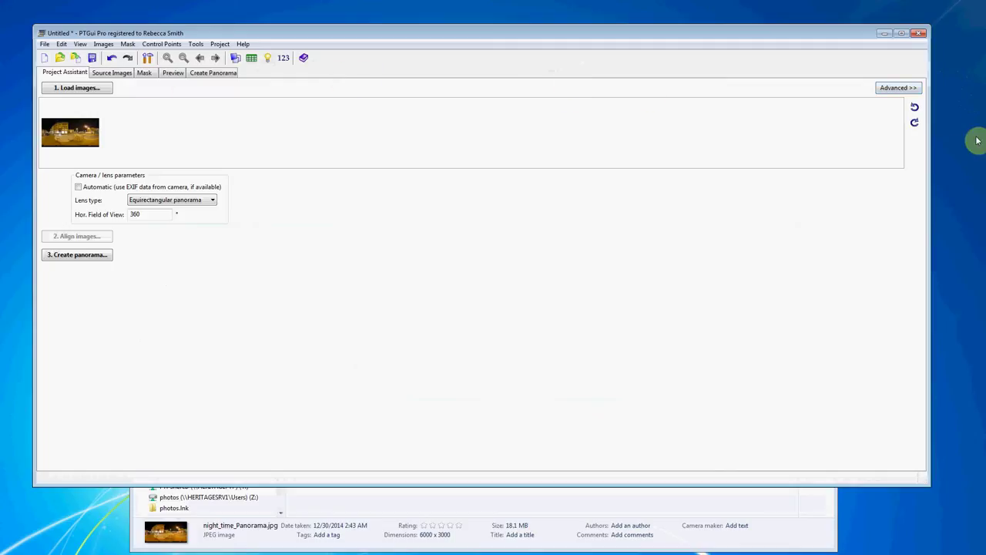
left_click(904, 88)
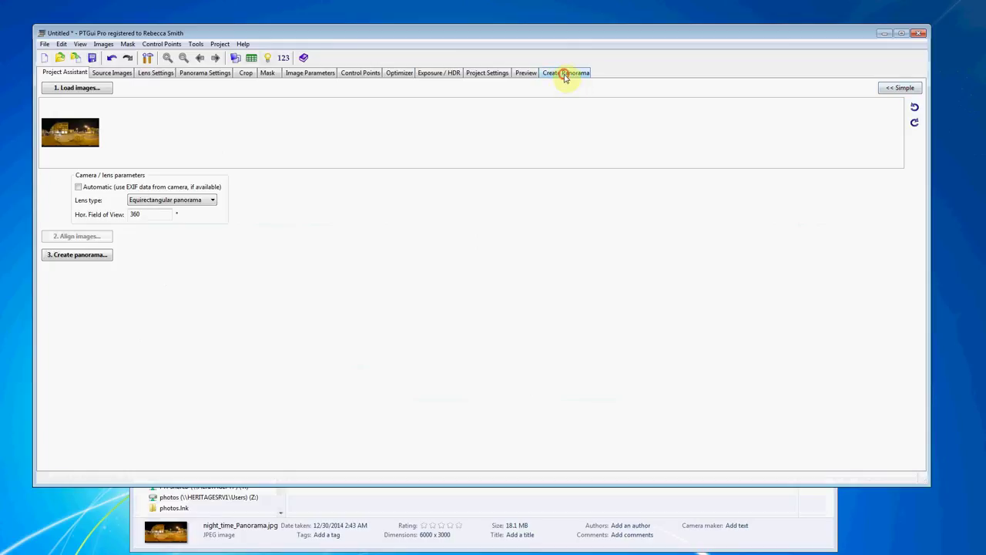
left_click(565, 75)
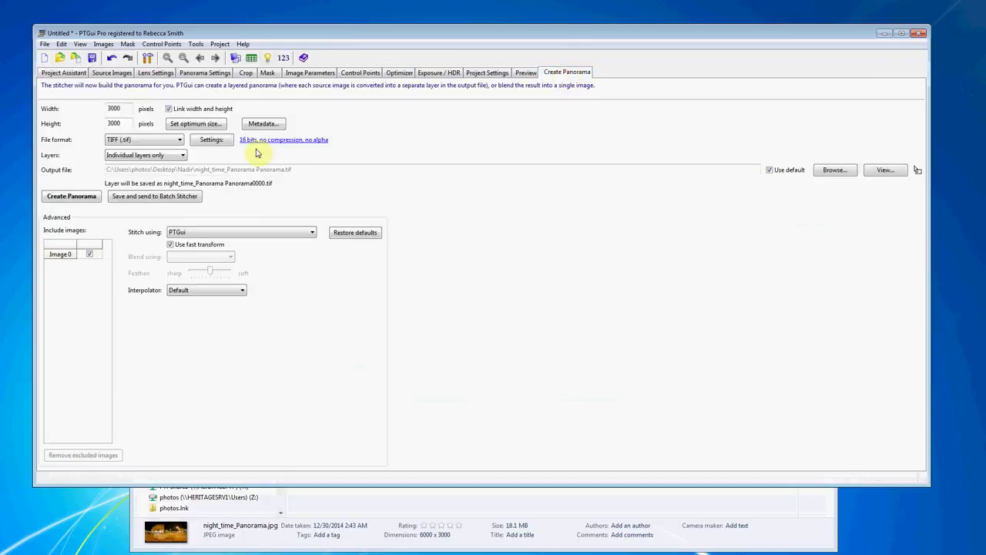
left_click(69, 197)
Move PTGui aside and bring up the Nadir folder window showing the floor TIFF
left_click_drag(638, 33, 3, 46)
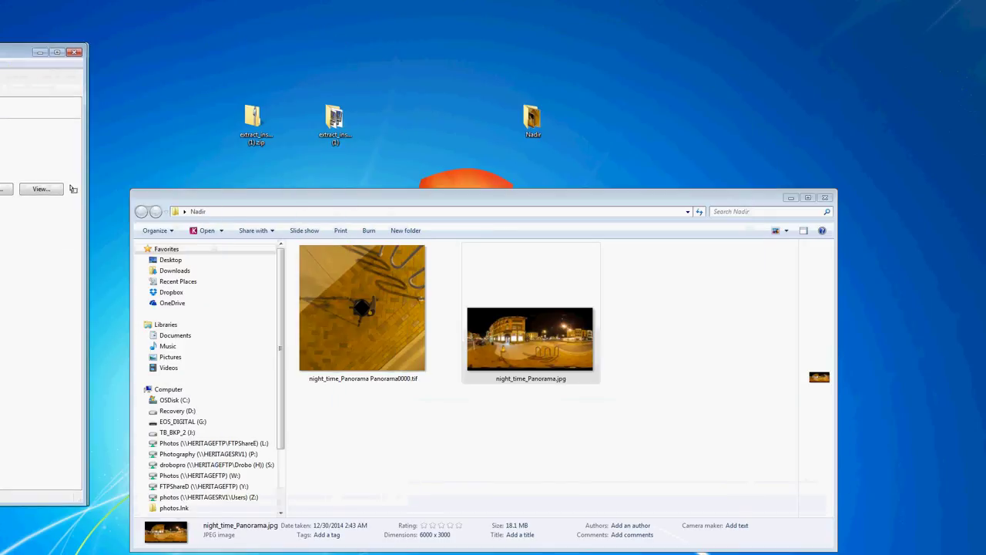
left_click_drag(409, 205, 463, 75)
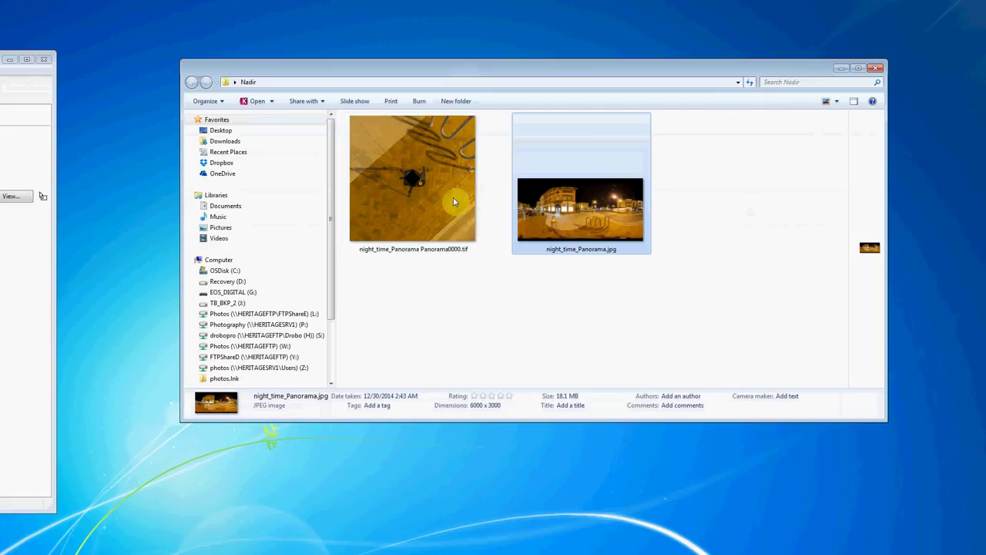
left_click_drag(440, 71, 401, 57)
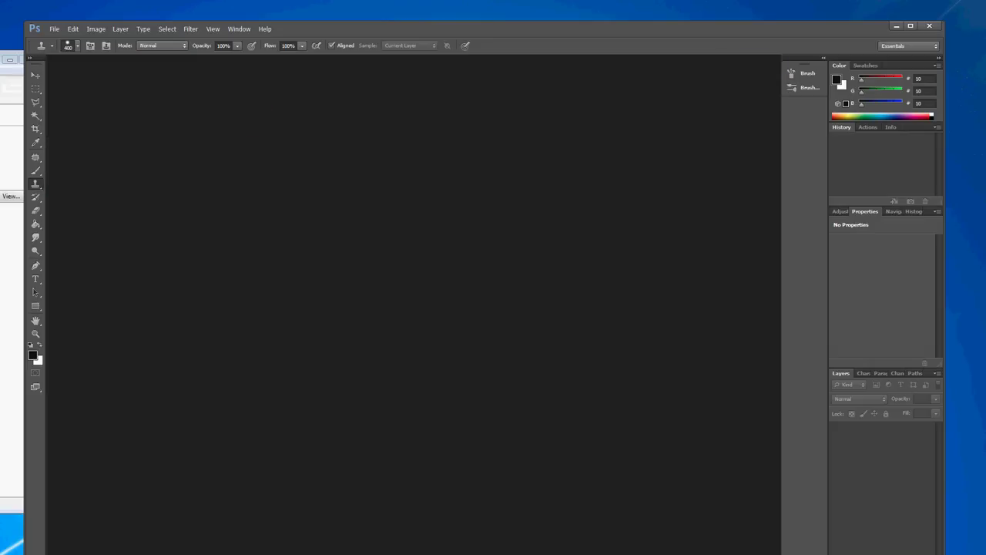
Open night_time_Panorama Panorama0000.tif in Photoshop
double_click(424, 31)
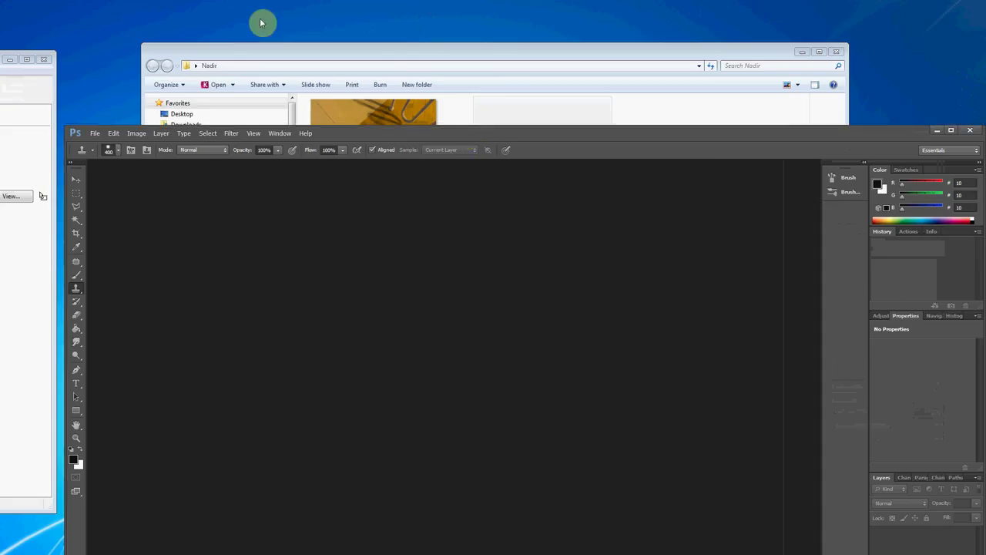
left_click(402, 51)
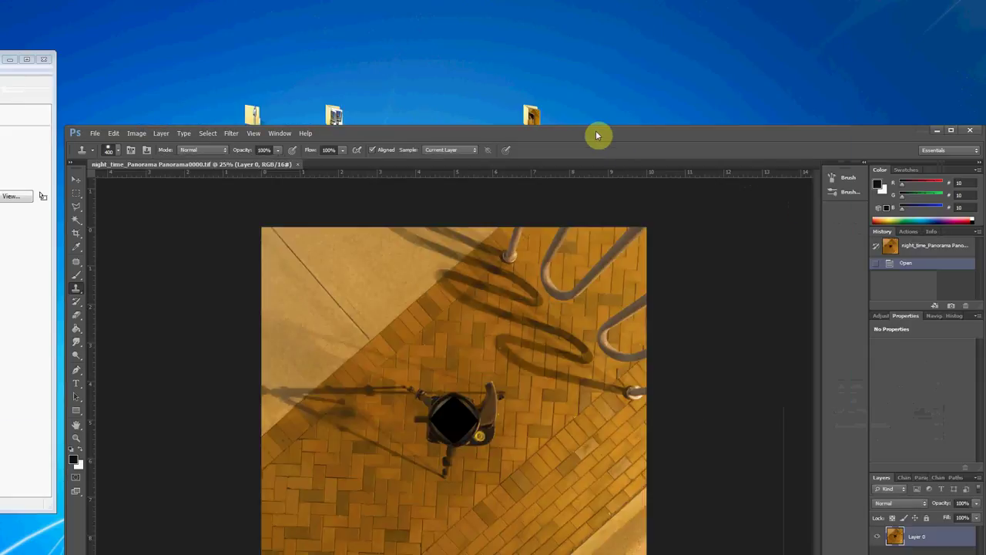
left_click_drag(594, 135, 585, 29)
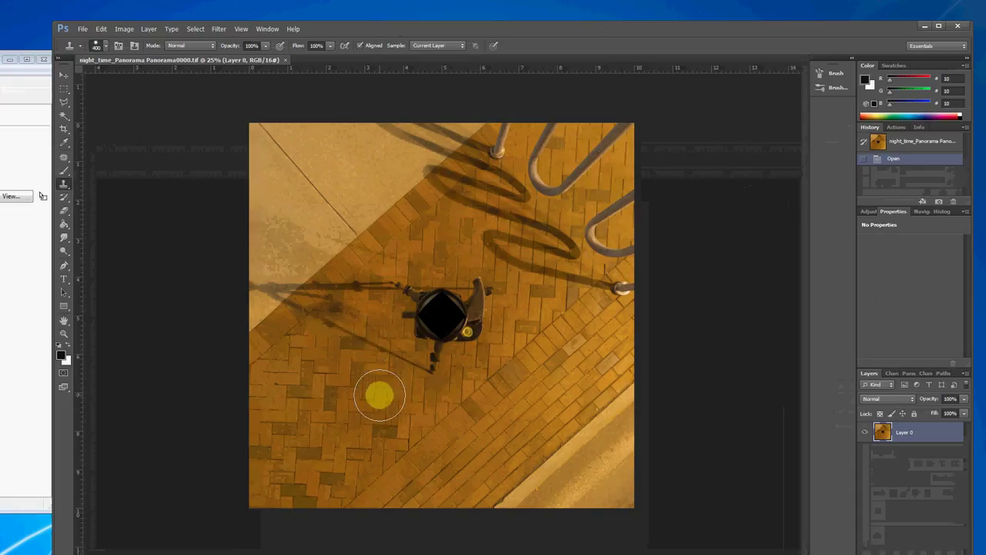
Clone-stamp pavement over the black tripod base and the remaining dark spot
key("bracketright")
key("bracketright")
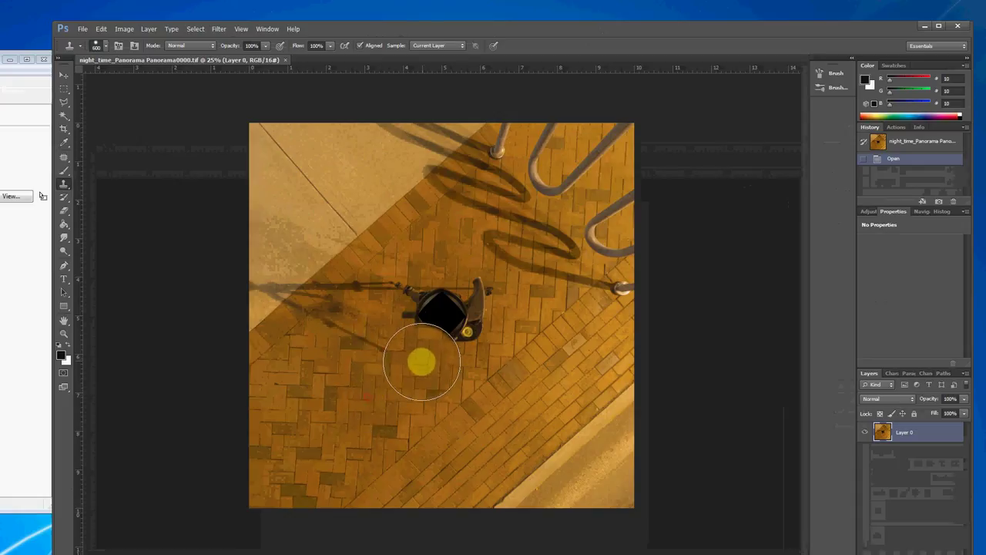
left_click_drag(423, 361, 429, 349)
mouse_move(467, 321)
left_mouse_down()
mouse_move(485, 304)
mouse_move(322, 383)
mouse_move(431, 292)
left_mouse_up()
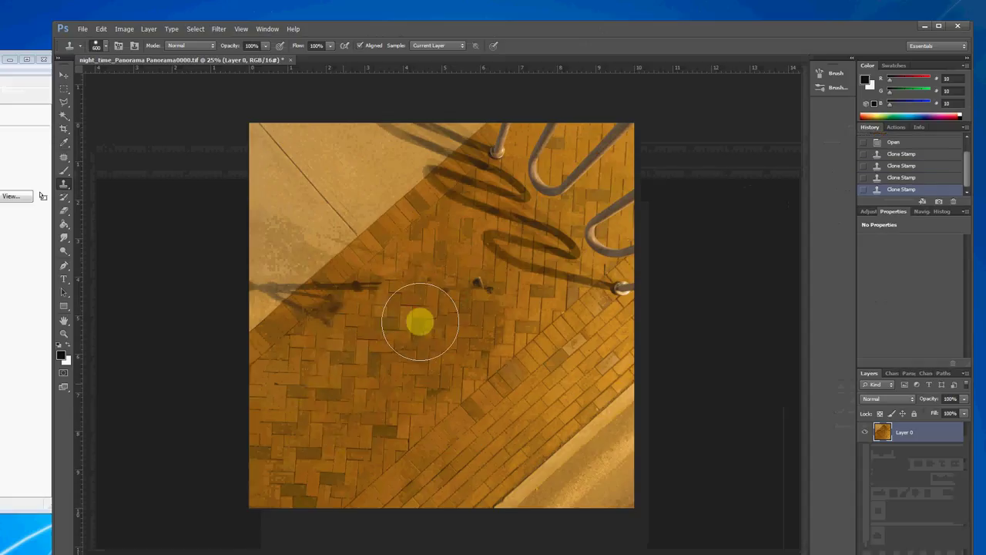
mouse_move(429, 293)
left_mouse_down()
mouse_move(467, 300)
mouse_move(396, 255)
mouse_move(323, 315)
mouse_move(309, 270)
mouse_move(356, 266)
mouse_move(315, 246)
mouse_move(294, 287)
mouse_move(282, 263)
mouse_move(273, 282)
left_mouse_up()
key("bracketleft")
key("bracketleft")
key("bracketleft")
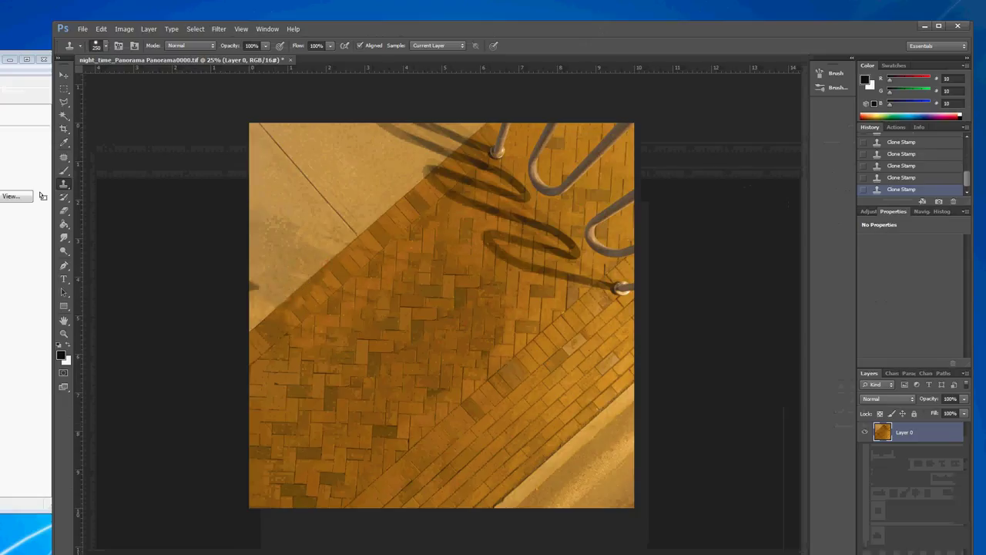
Save the retouched floor TIFF and close the document
left_click(82, 28)
left_click(109, 143)
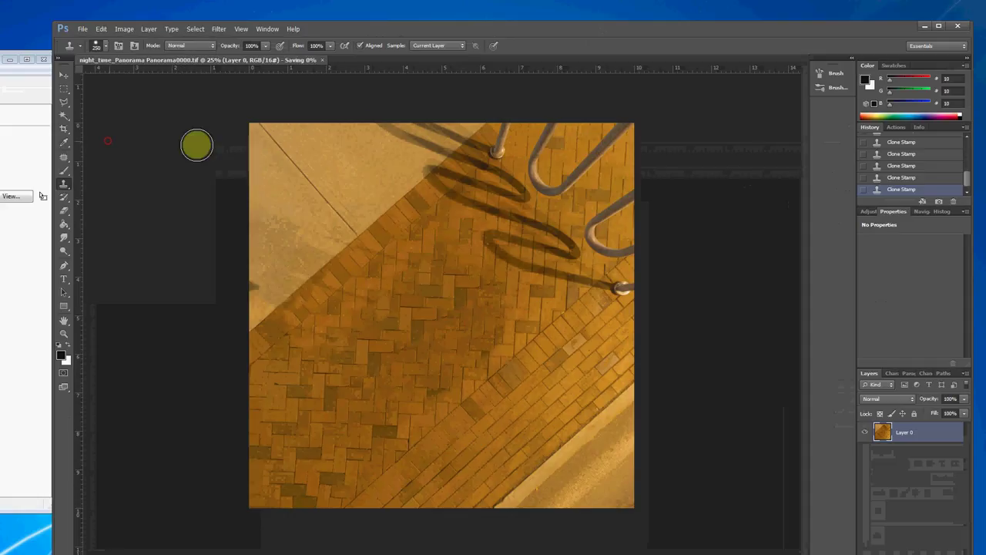
left_click(285, 61)
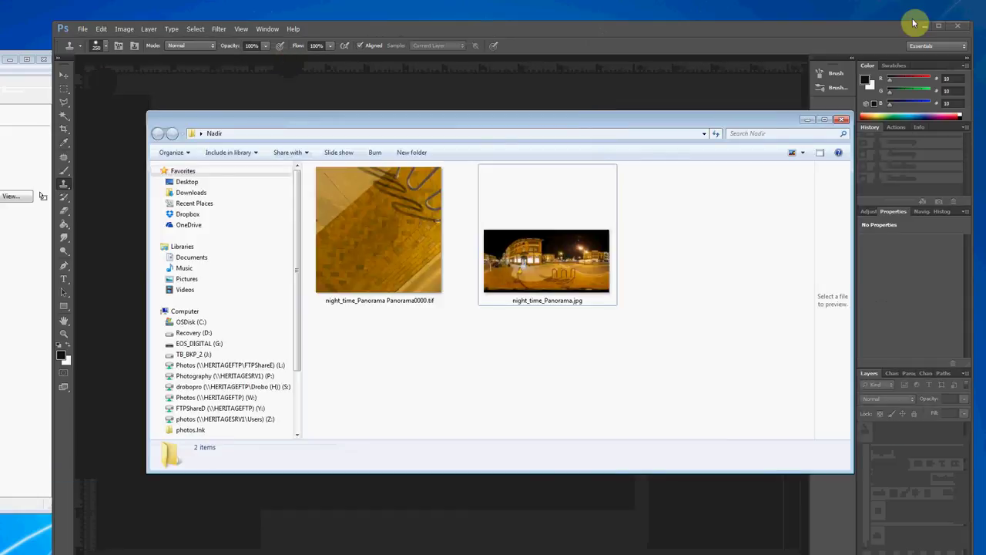
Start a new PTGui project, discarding changes to the old one
left_click(924, 26)
left_click_drag(450, 110, 495, 101)
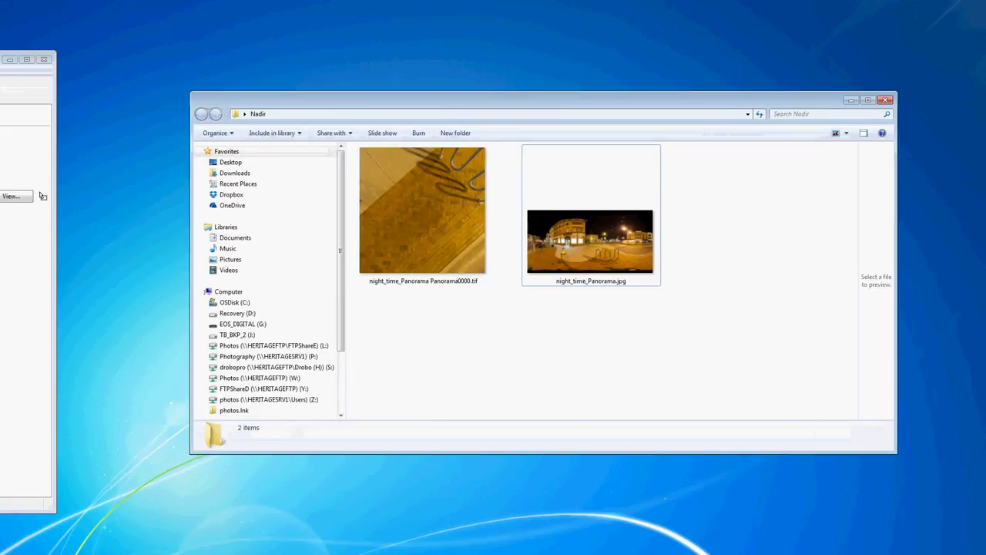
left_click_drag(30, 59, 529, 84)
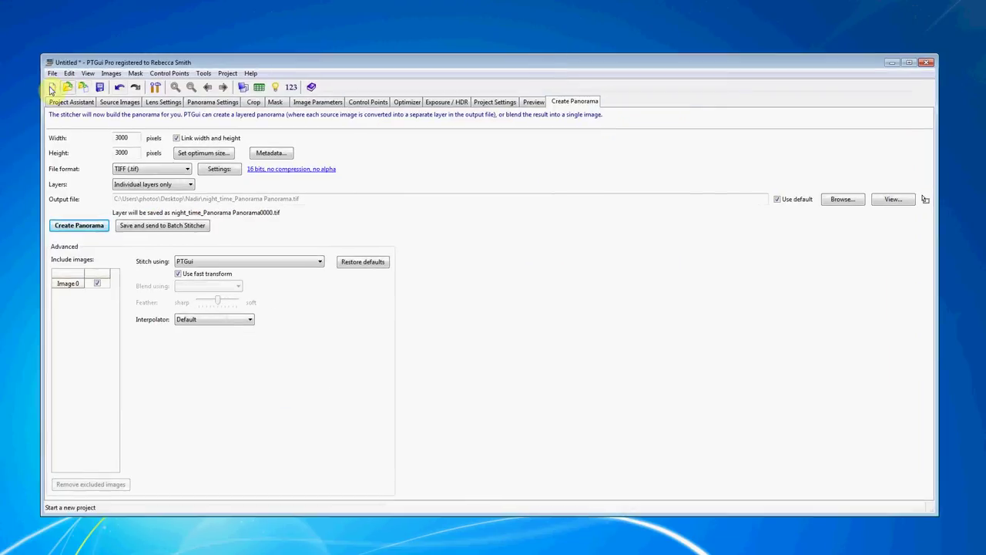
left_click(51, 89)
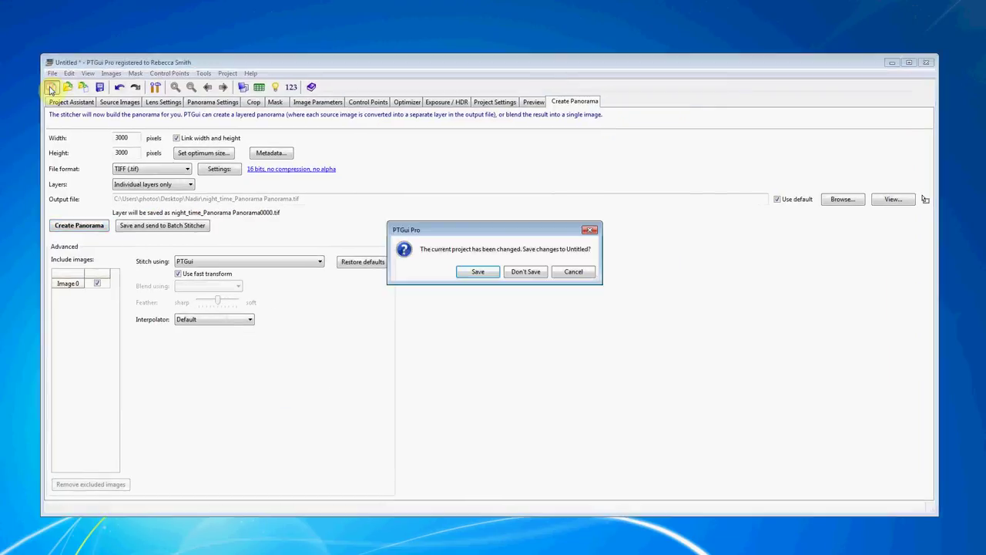
left_click(525, 275)
Drag night_time_Panorama.jpg and the retouched floor TIFF from Explorer into the project
mouse_move(282, 61)
left_mouse_down()
mouse_move(297, 175)
mouse_move(293, 138)
left_mouse_up()
left_click_drag(346, 96, 339, 36)
left_click(616, 174)
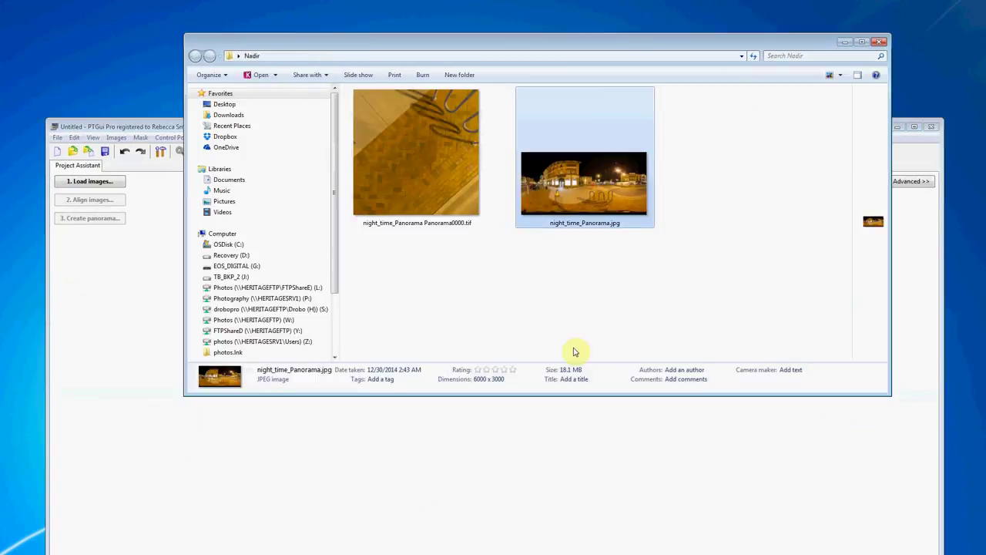
left_click_drag(584, 183, 214, 447)
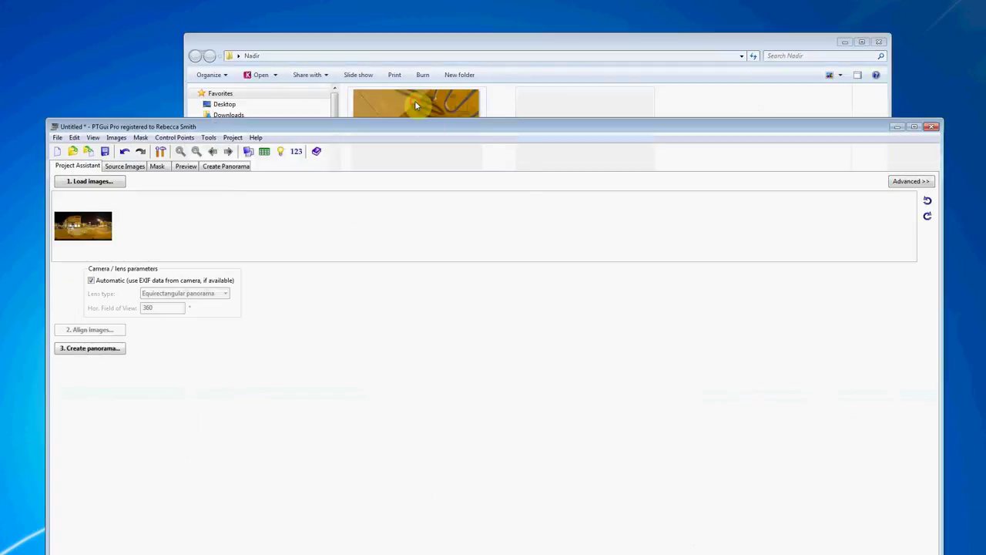
left_click_drag(414, 104, 154, 228)
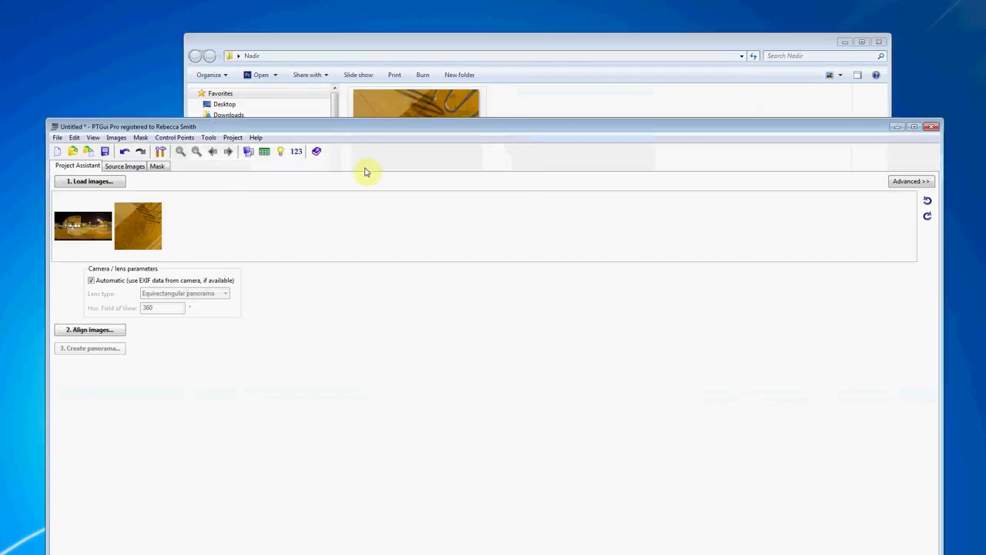
left_click_drag(636, 131, 644, 38)
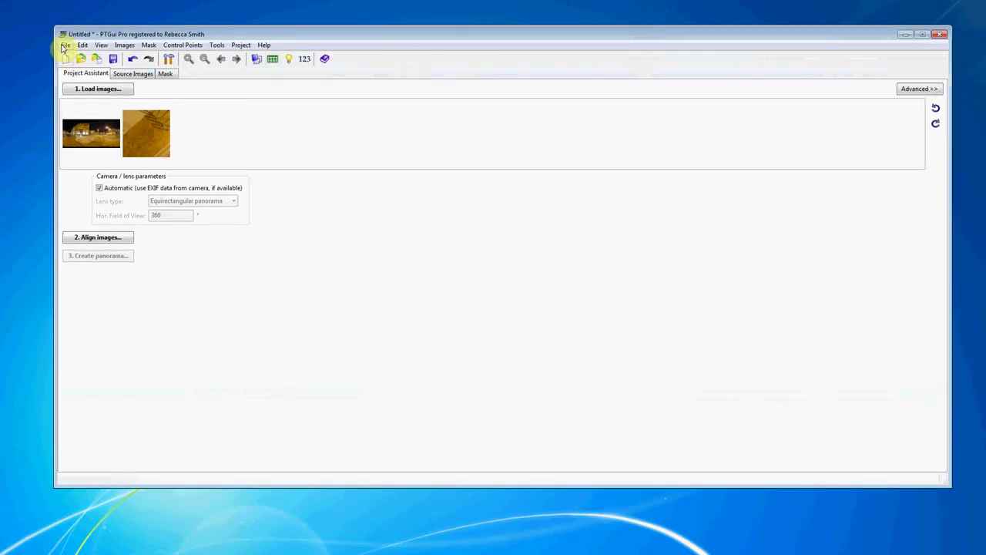
Apply the insert_floor template, include Image 0, and stitch night_time_Panorama Panorama.tif into the Nadir folder
left_click(66, 45)
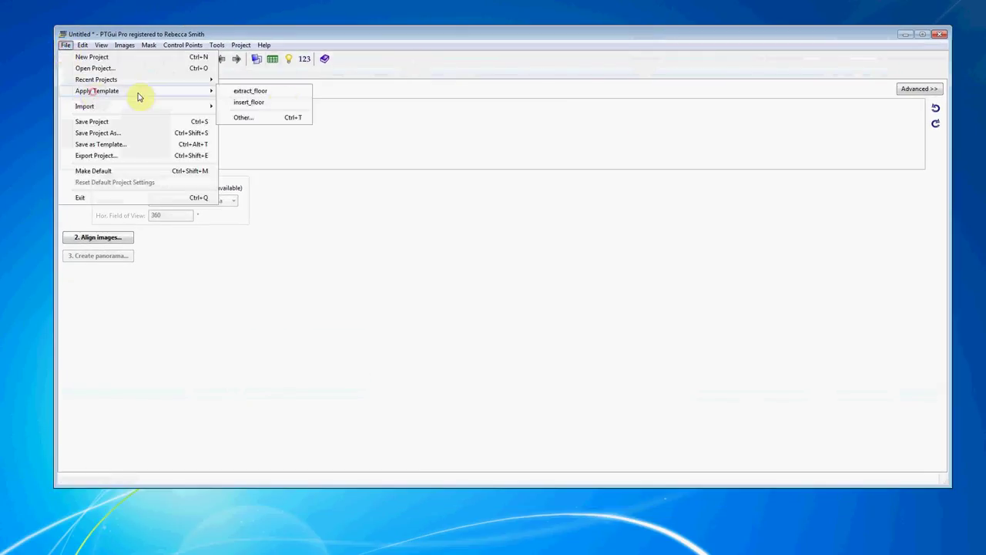
mouse_move(97, 91)
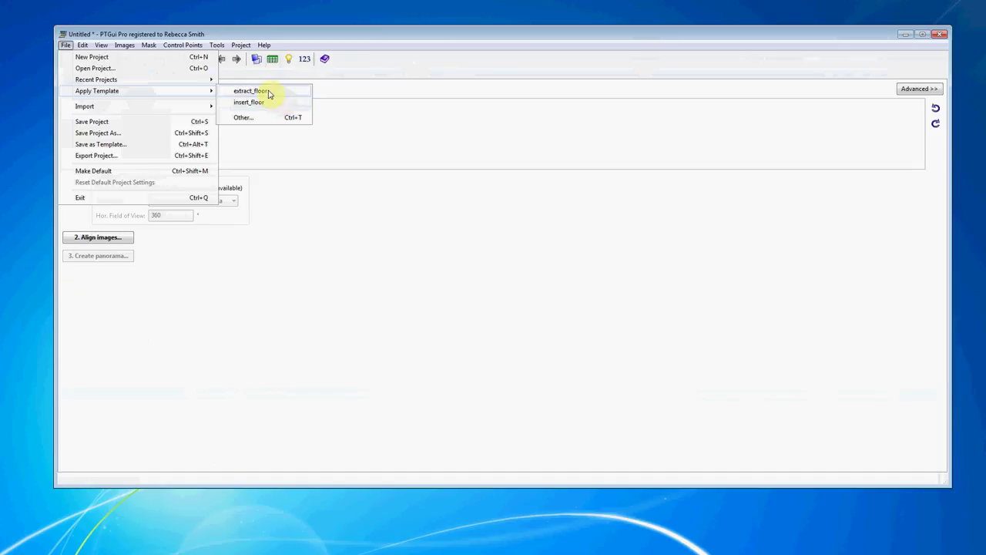
left_click(244, 107)
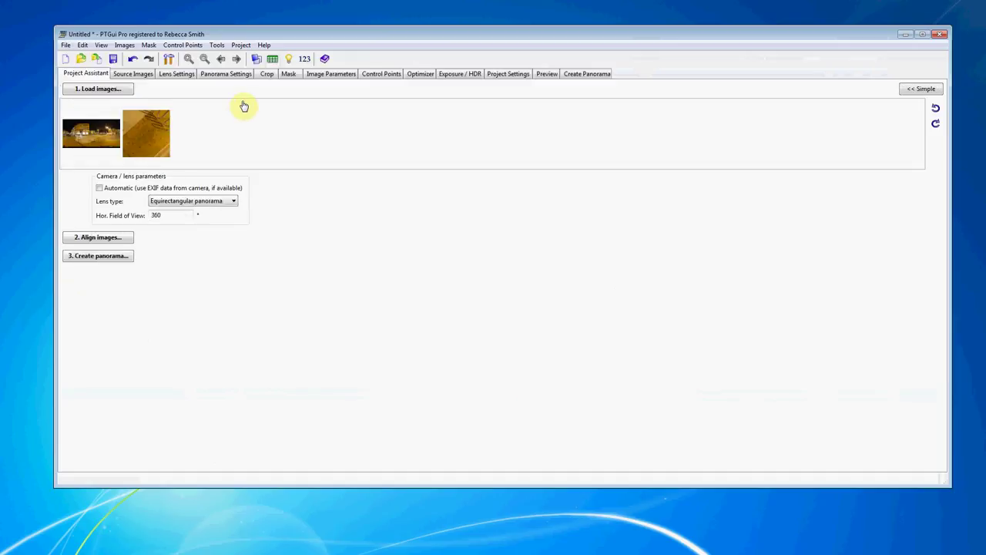
left_click(580, 74)
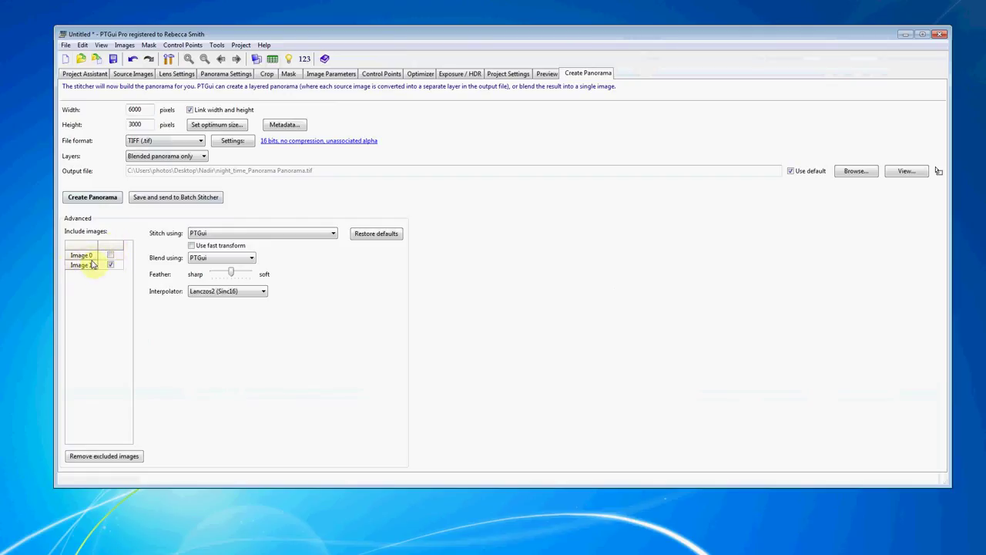
left_click(111, 255)
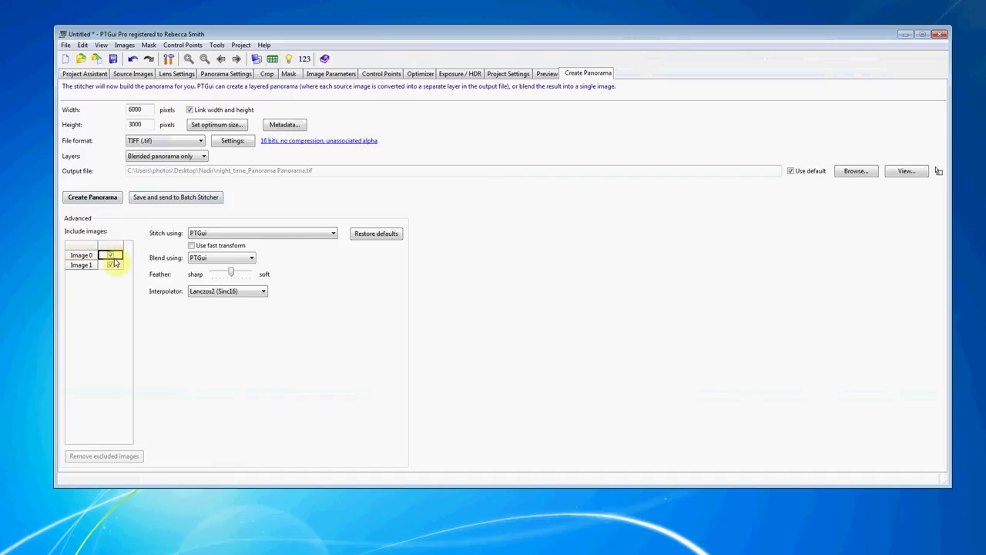
left_click(91, 199)
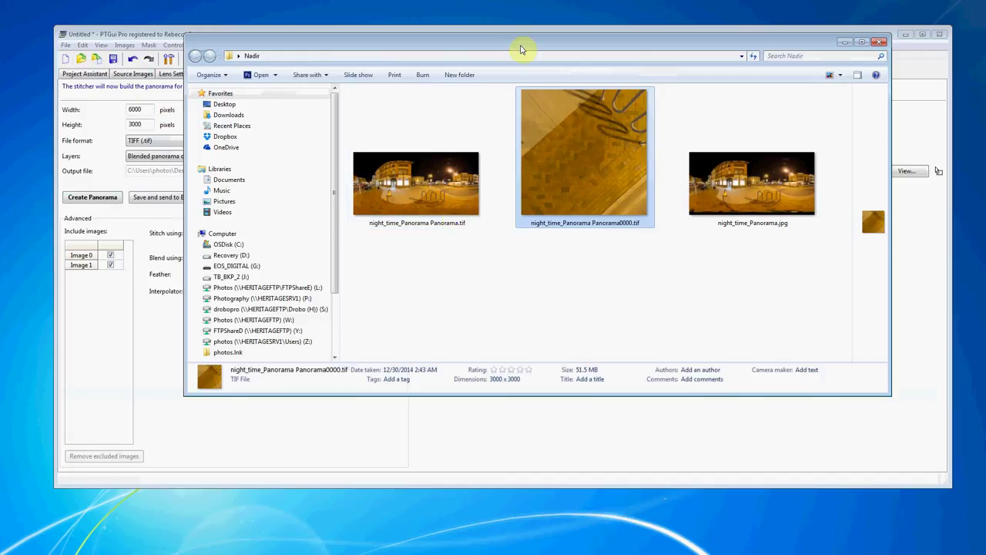
left_click_drag(521, 47, 458, 74)
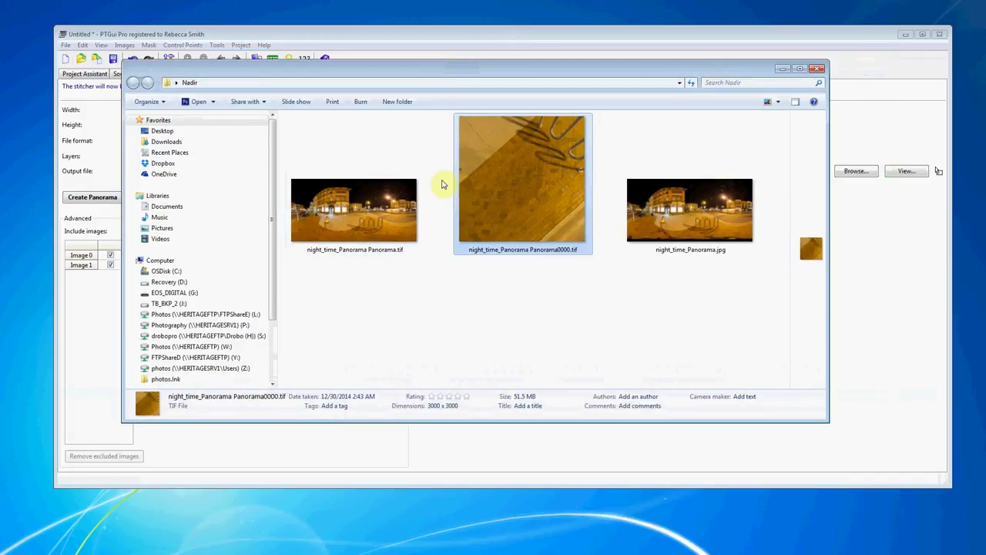